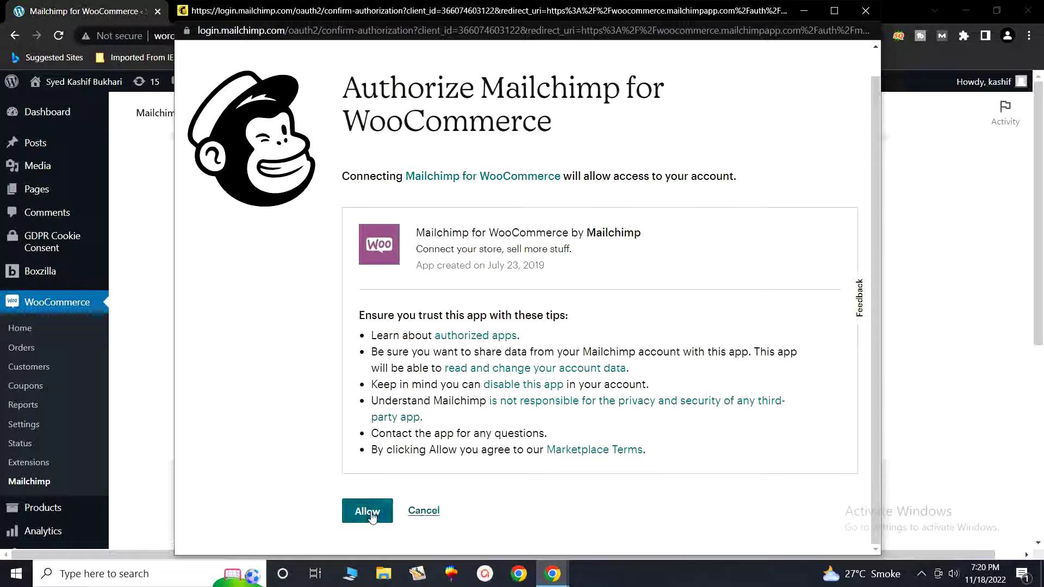
Step: Allow Mailchimp for WooCommerce to access the Mailchimp account
click(374, 517)
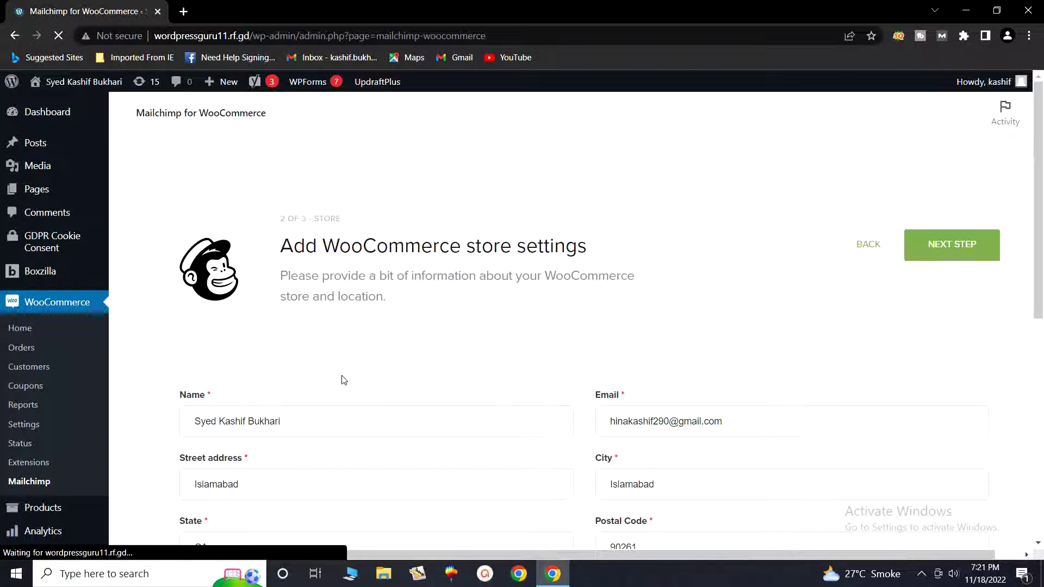
Step: Enter the store's phone number in the Phone Number field
scroll(377, 403, down, 2)
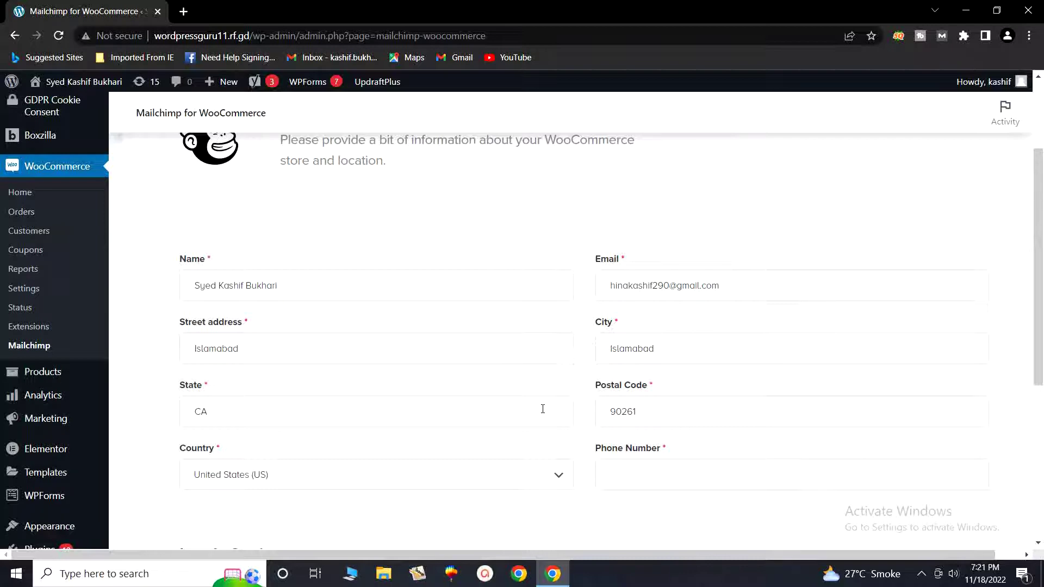
click(667, 475)
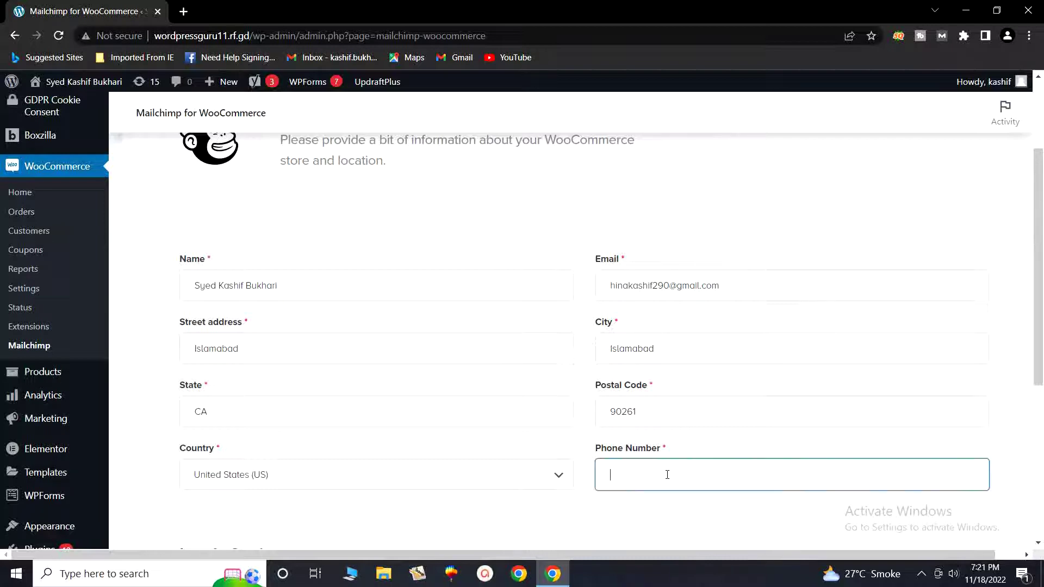
Step: Check Locale Settings, highlighting the detected PKR store currency
scroll(660, 472, down, 1)
scroll(660, 472, down, 3)
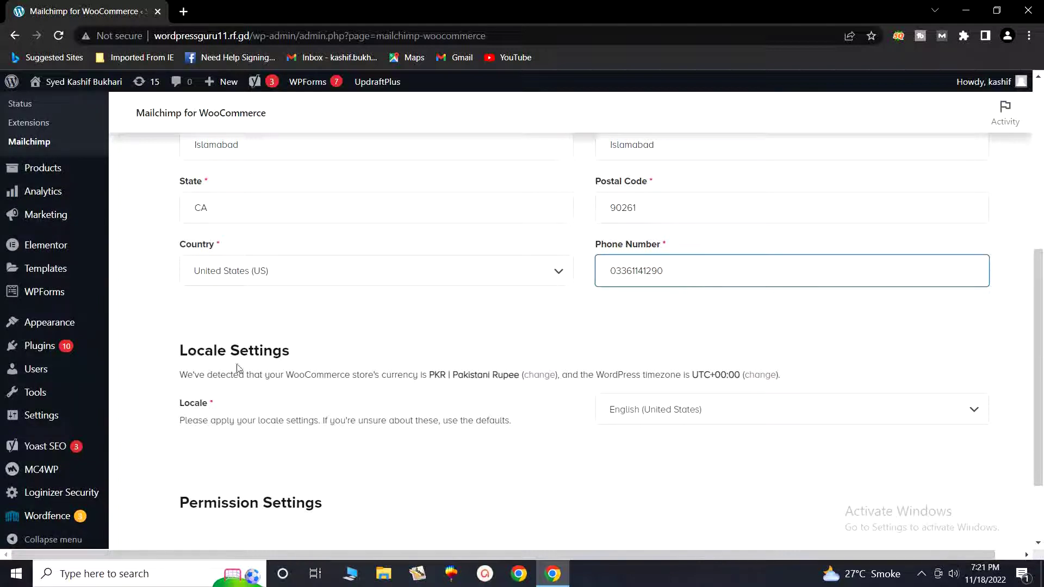
drag(427, 376, 519, 379)
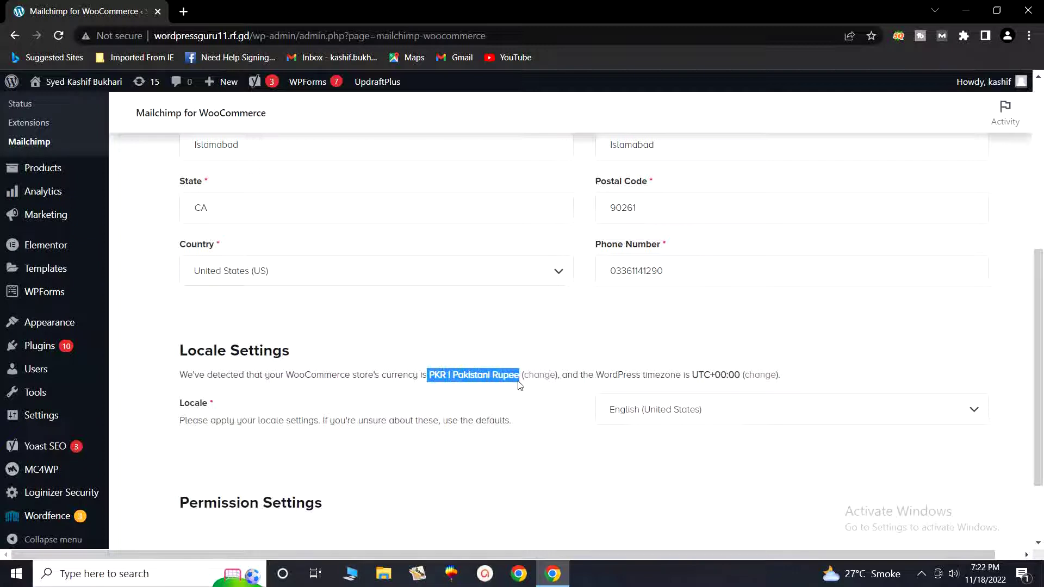
click(579, 422)
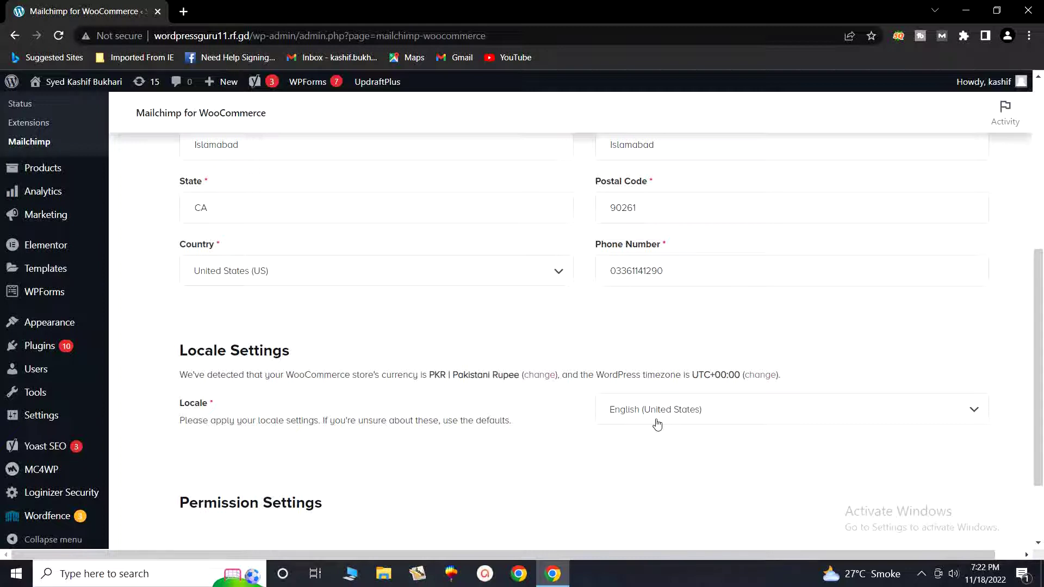
Step: Change the store Locale from English (United States) to Punjabi (Arabic, Pakistan)
click(884, 417)
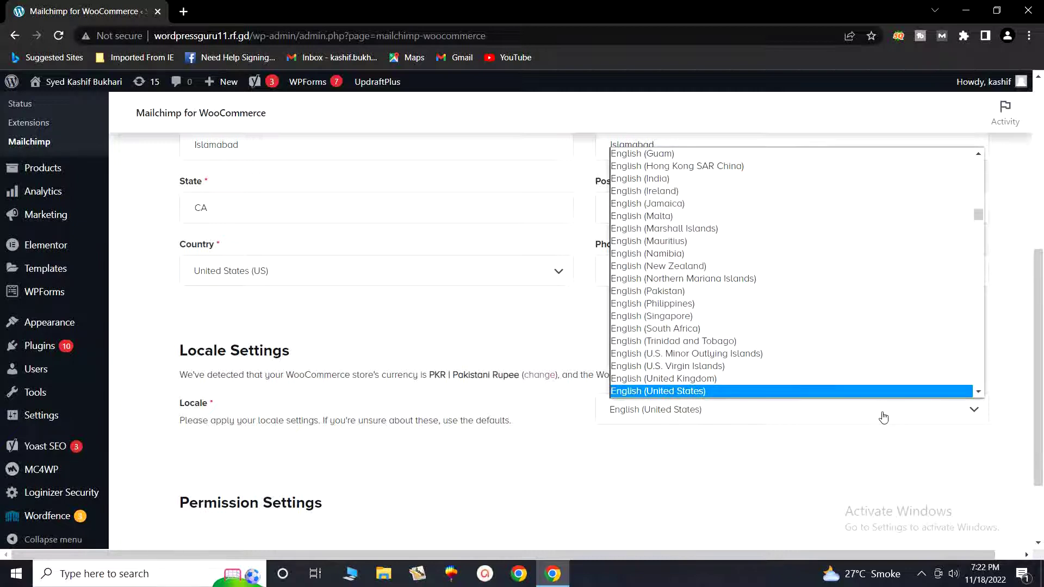
key(p)
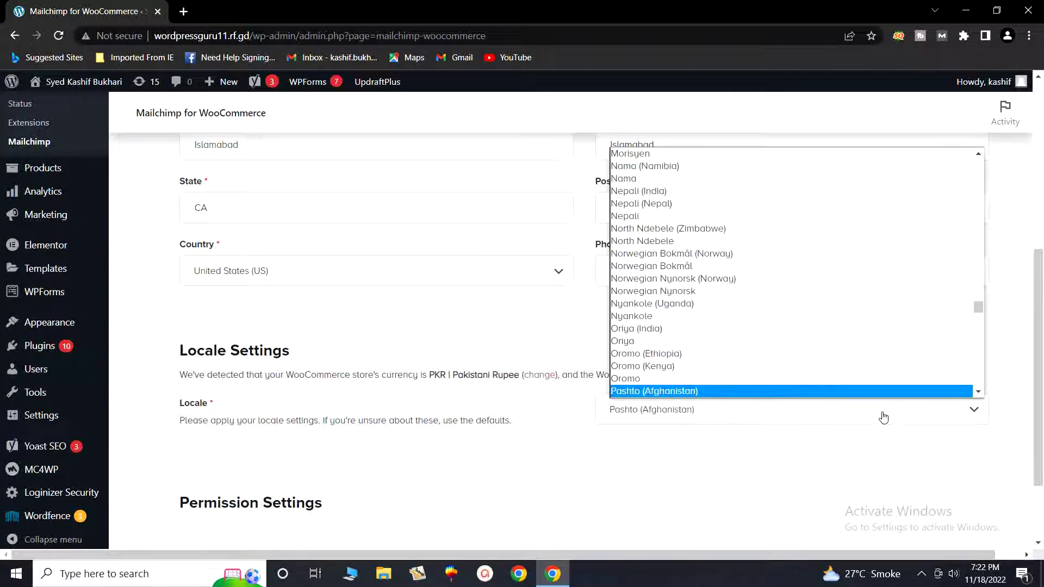
key(Down)
key(Down)
key(Down)
key(Down)
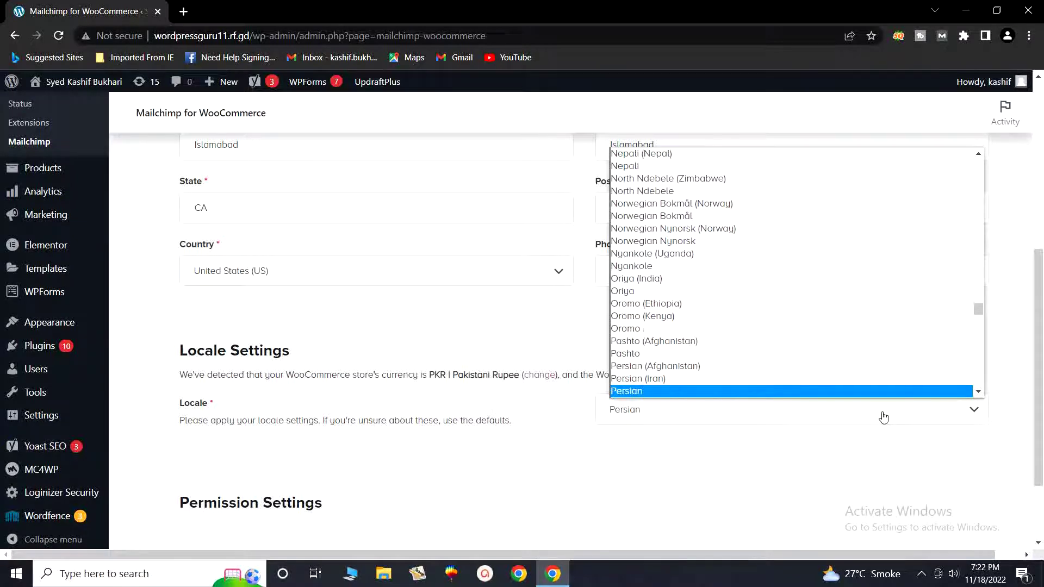
key(Down)
scroll(818, 391, down, 2)
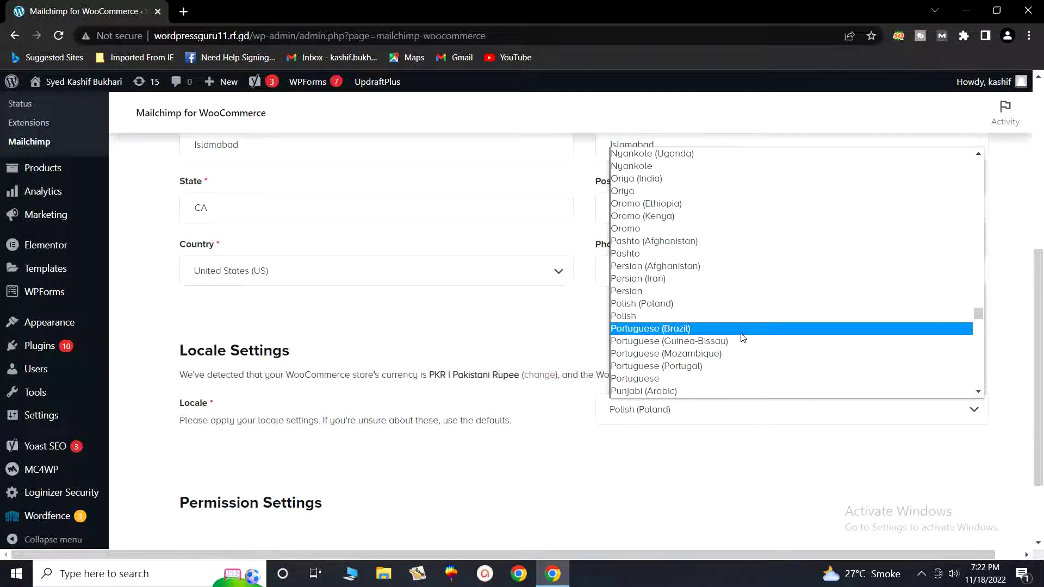
key(Down)
key(Down)
key(Down)
key(Down)
key(Down)
key(Down)
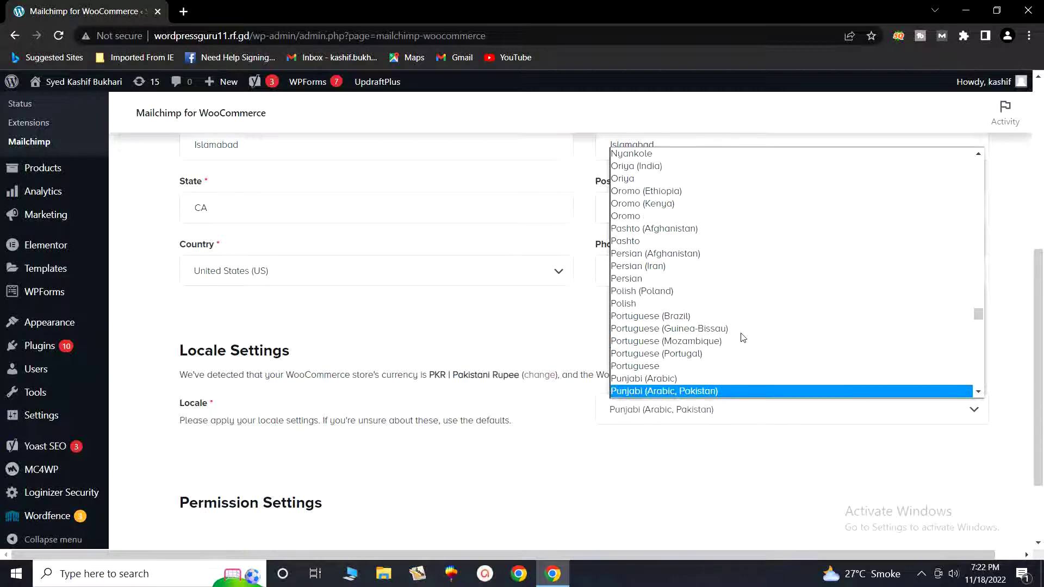
key(Down)
key(Down)
key(Down)
key(p)
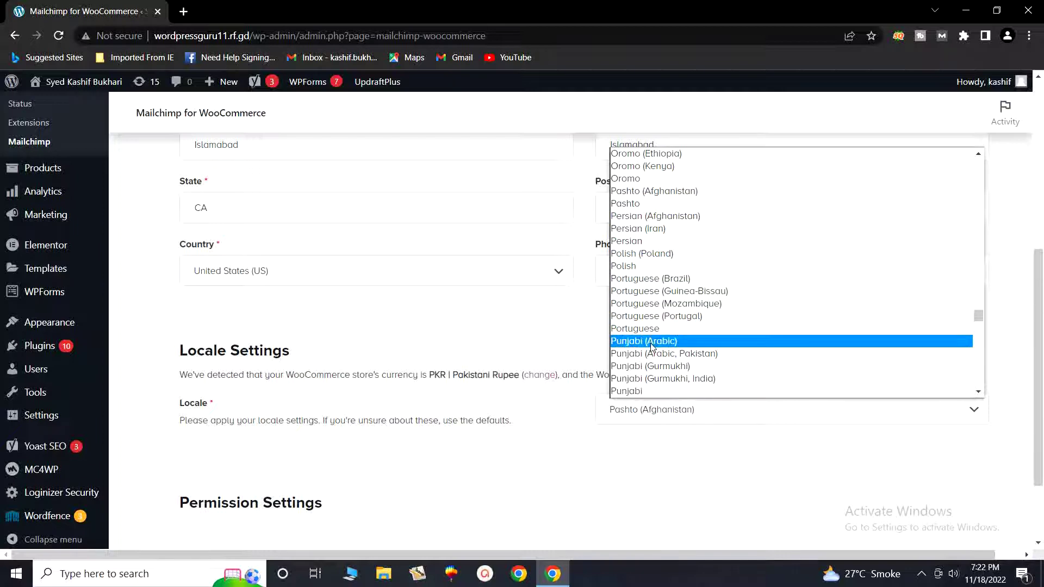
scroll(657, 361, down, 2)
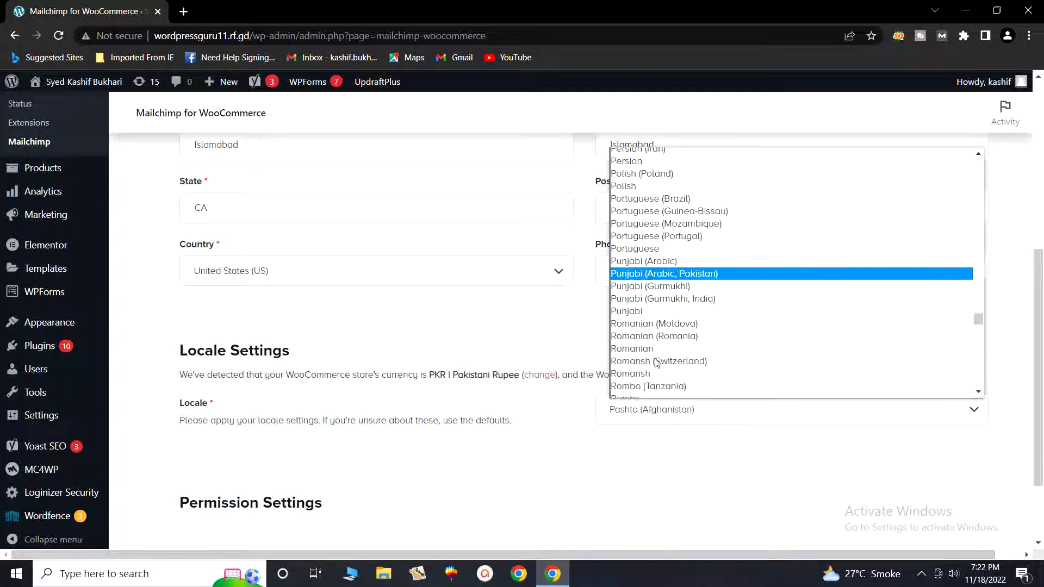
scroll(656, 361, down, 2)
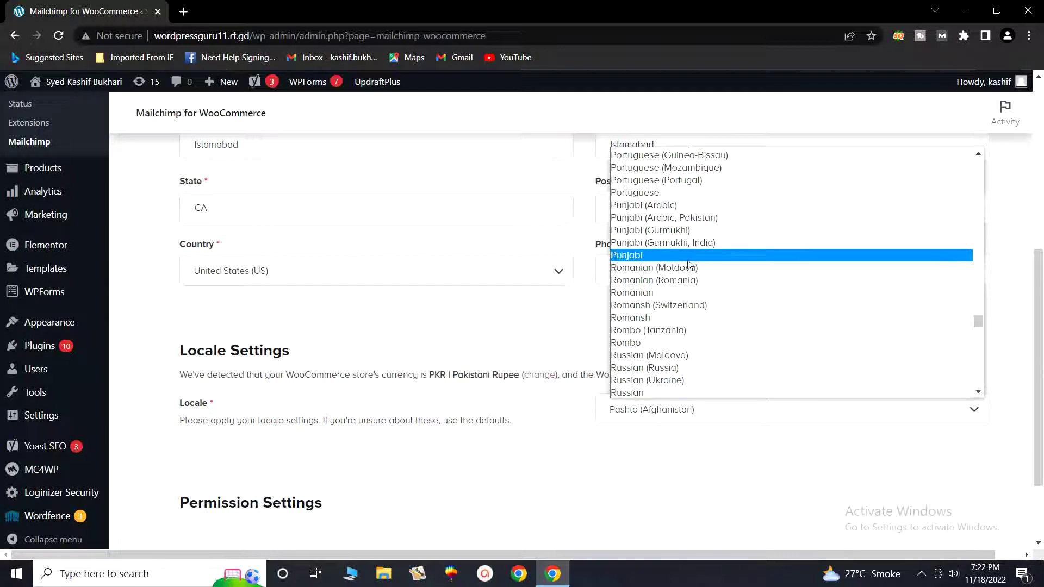
click(708, 223)
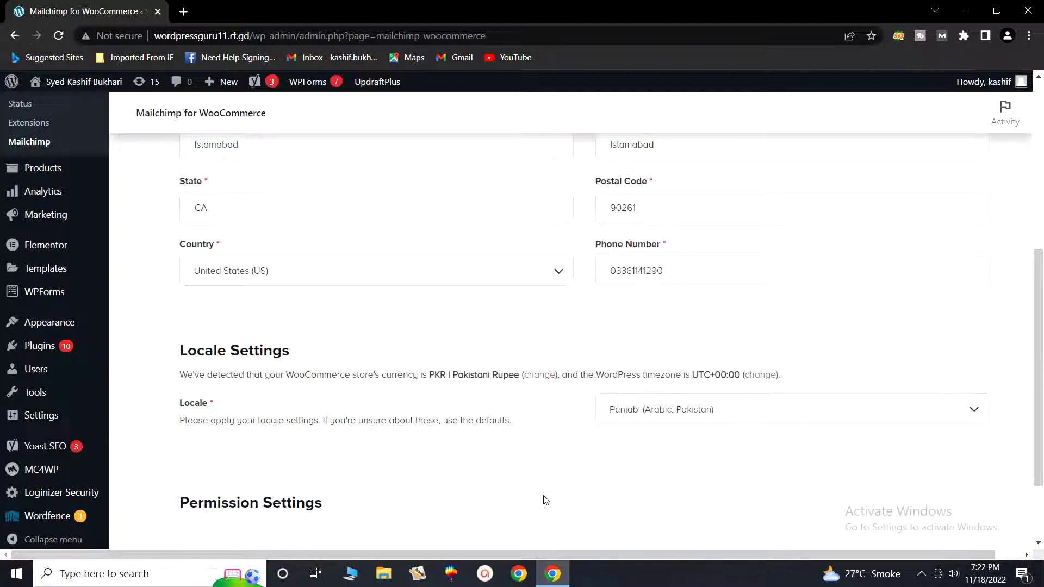
scroll(568, 493, down, 2)
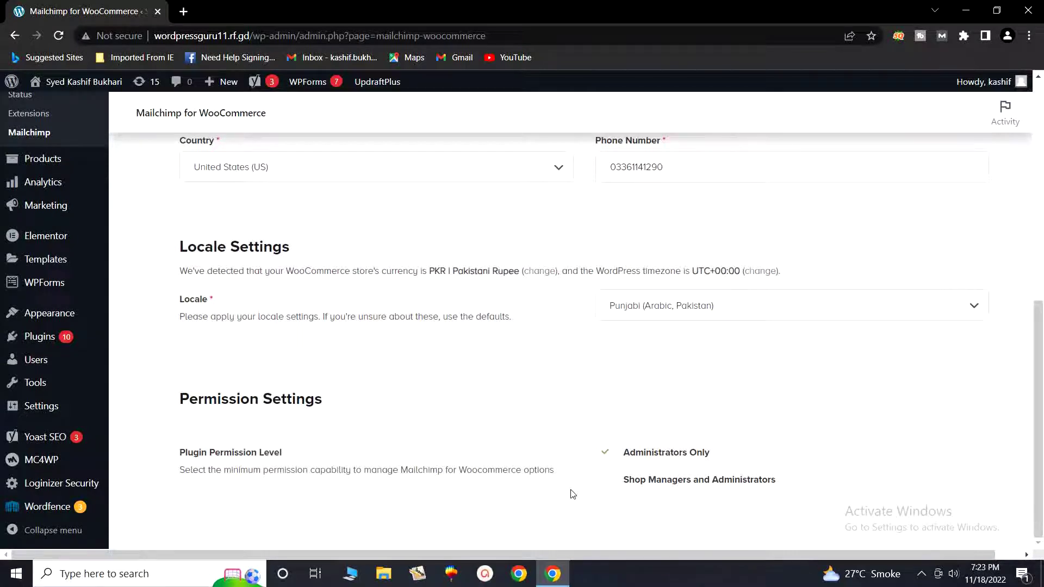
scroll(570, 496, up, 8)
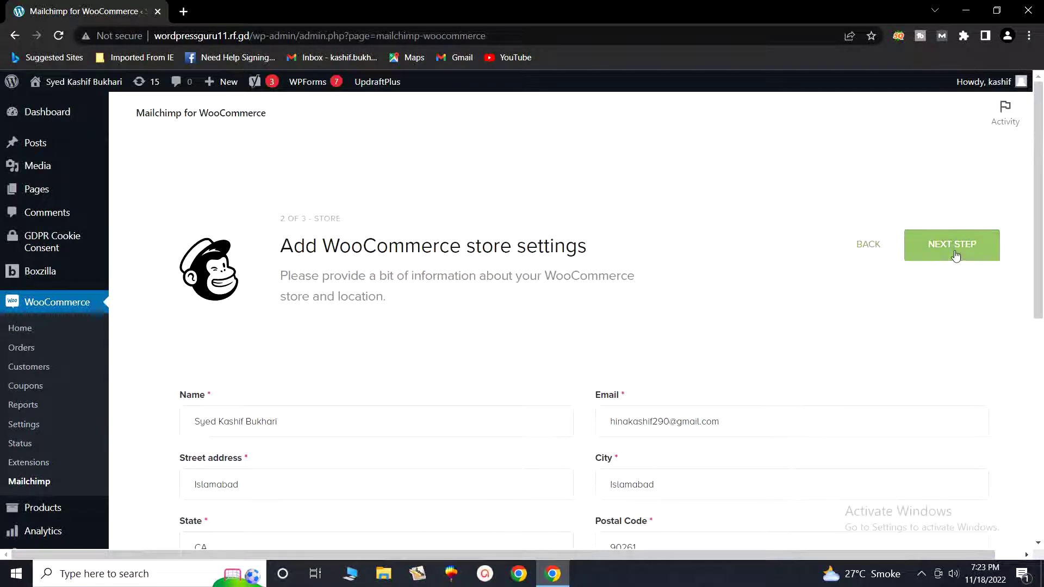
click(956, 256)
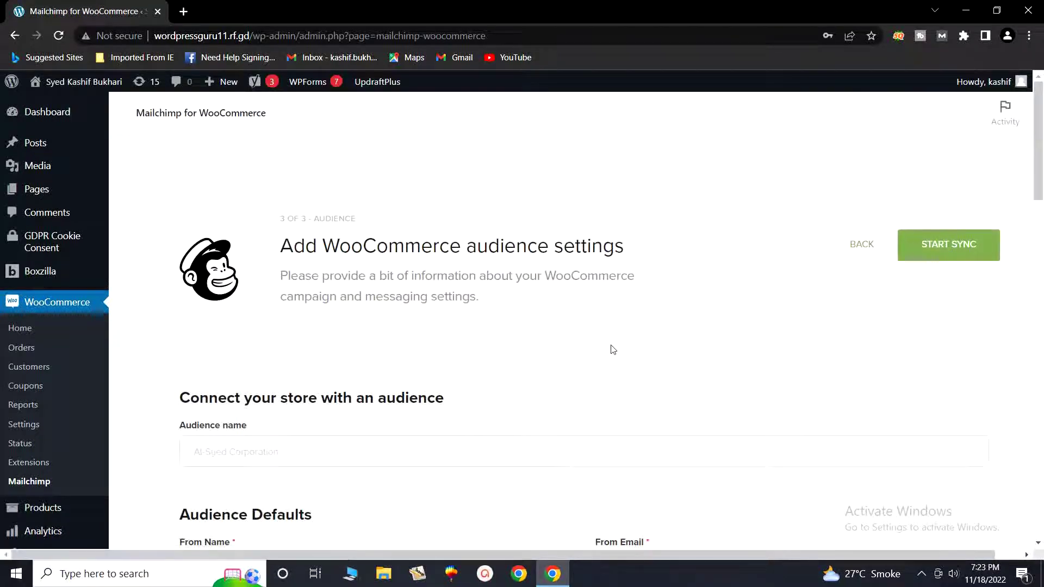
scroll(398, 401, down, 3)
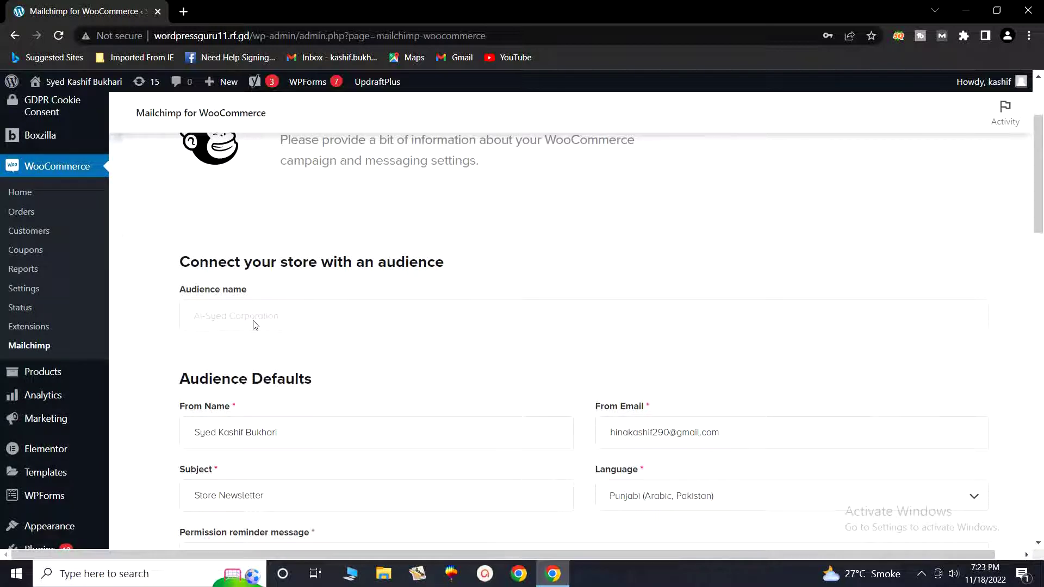
scroll(516, 376, down, 1)
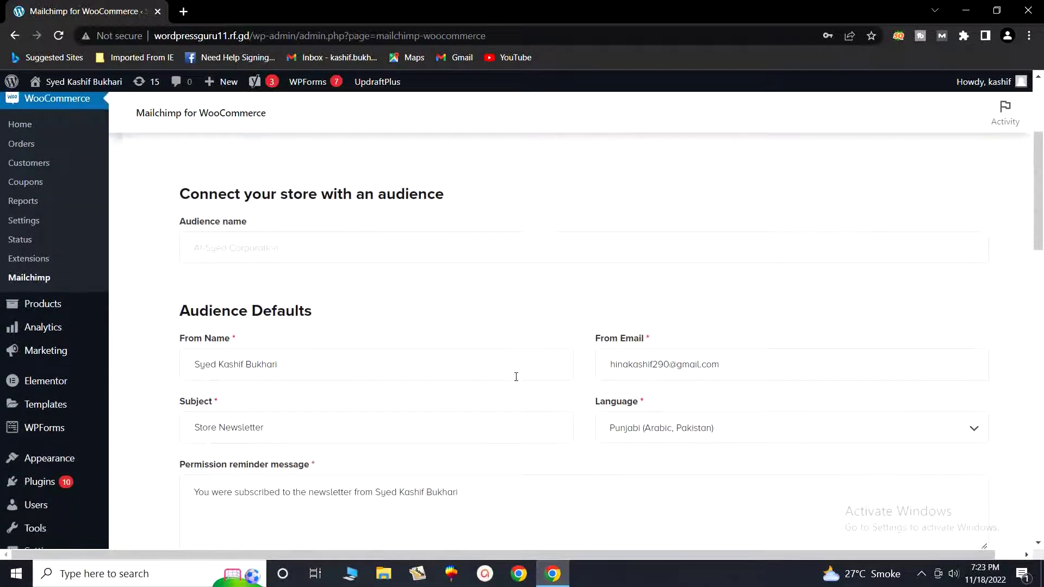
scroll(566, 380, down, 1)
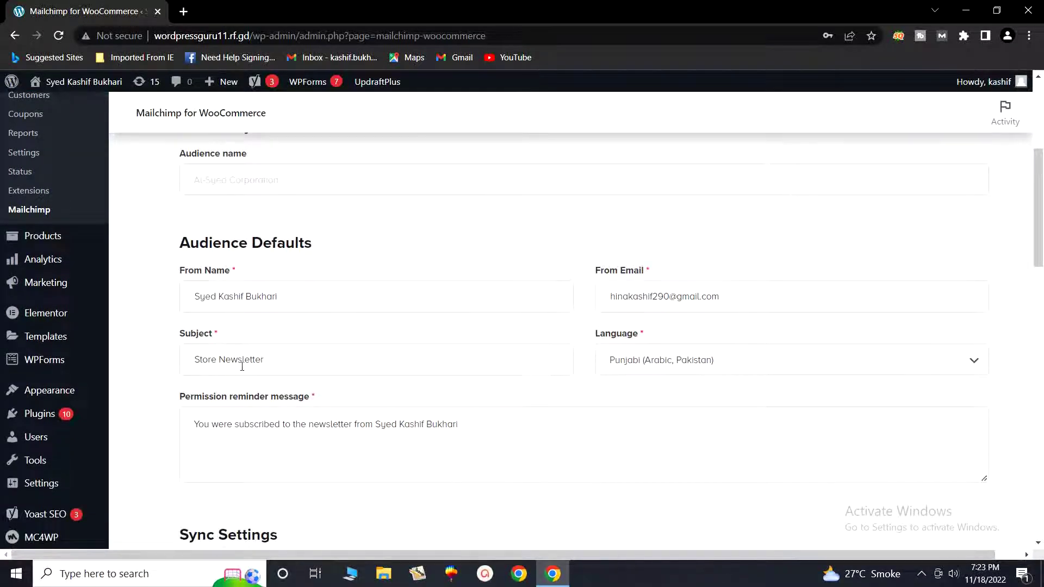
scroll(557, 423, down, 1)
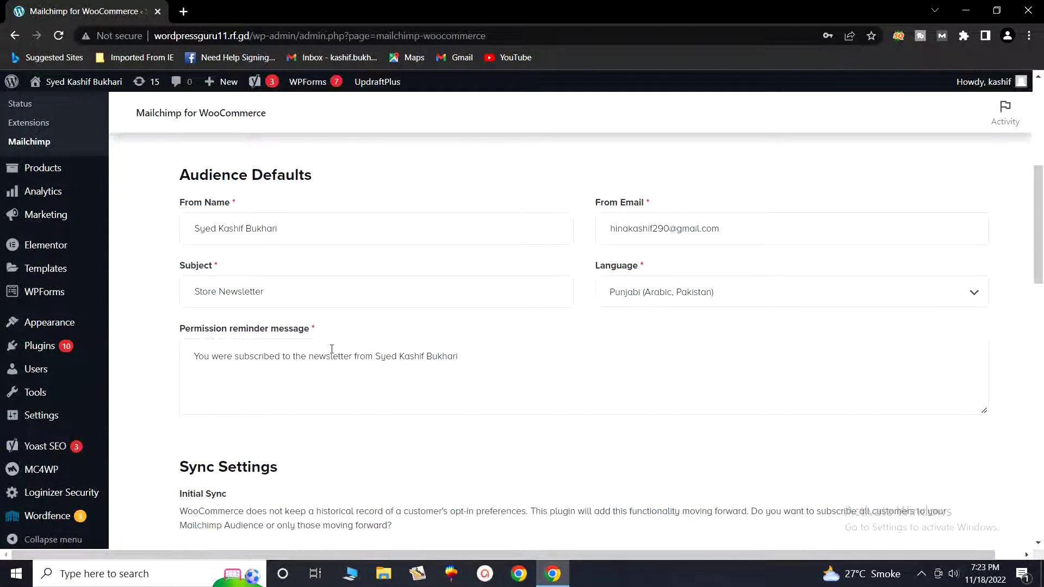
scroll(489, 390, down, 3)
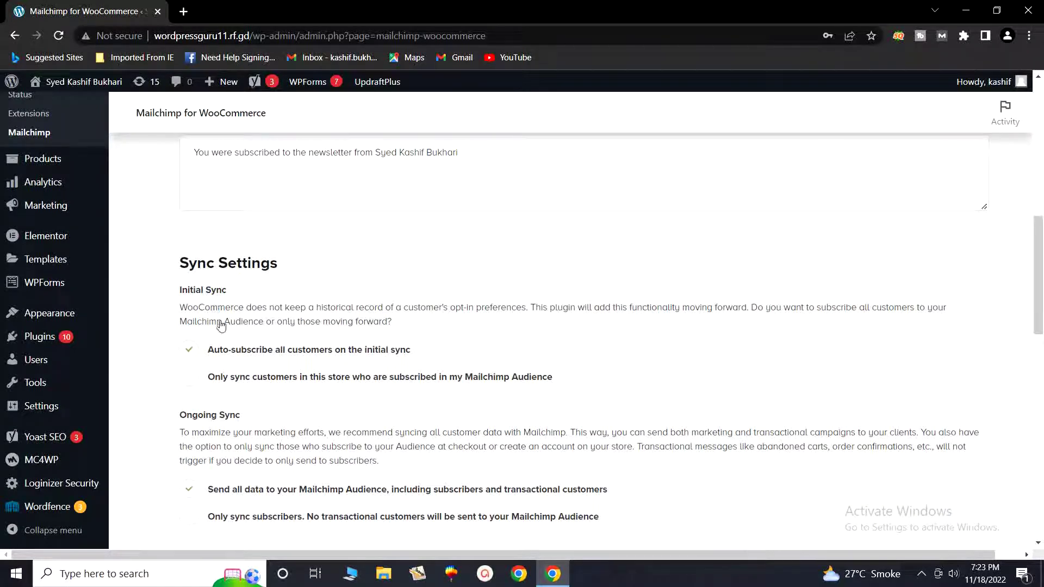
scroll(256, 365, down, 1)
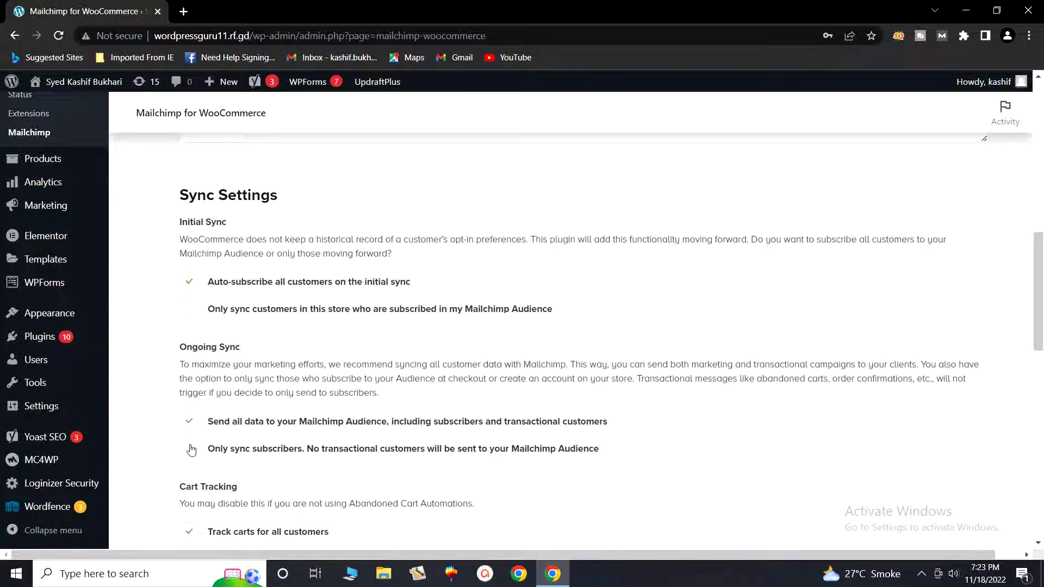
scroll(254, 458, down, 2)
scroll(254, 458, down, 2)
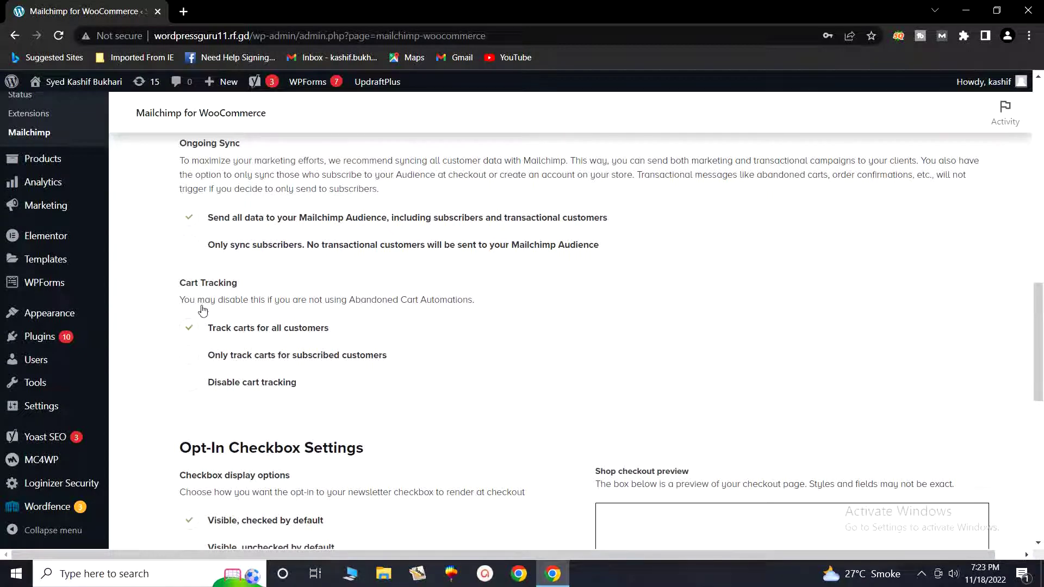
scroll(328, 387, down, 3)
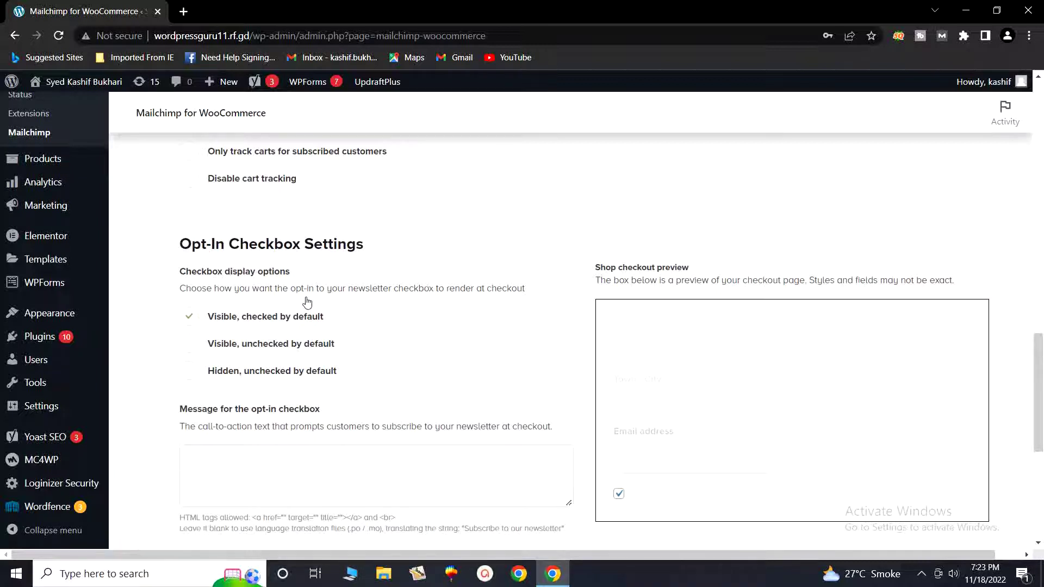
scroll(287, 349, down, 1)
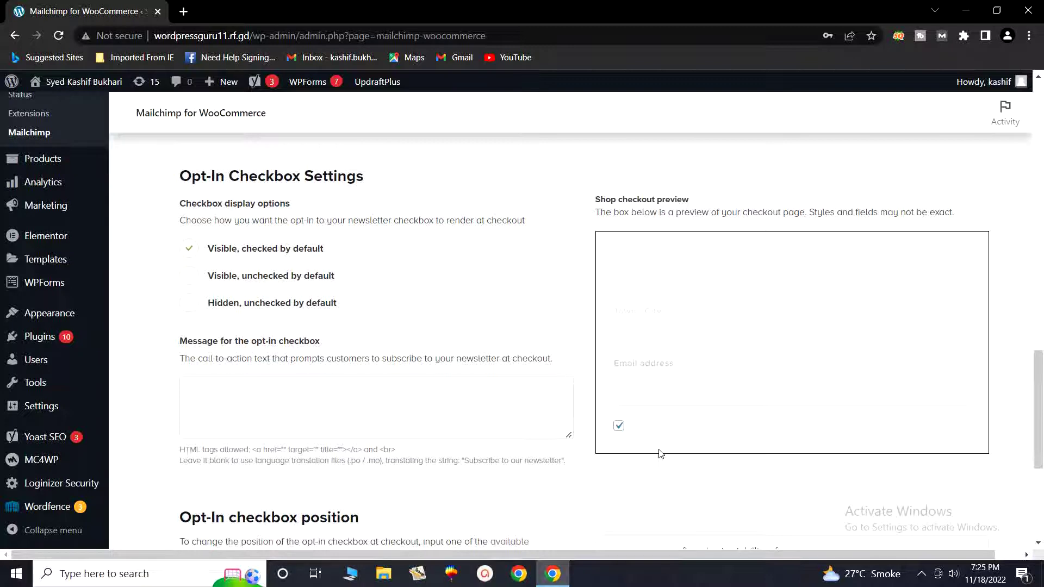
Step: Set the checkout opt-in checkbox display to 'Visible, unchecked by default'
click(193, 284)
Step: Write 'Subscribe and get free E-Book' as the opt-in checkbox message
click(299, 400)
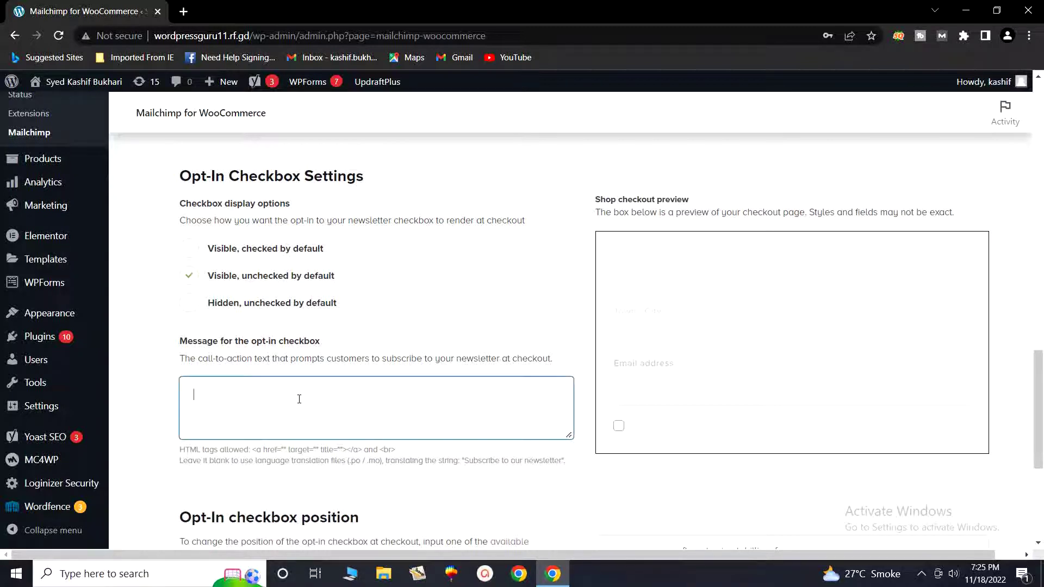
text(Subscr)
text(ibe)
key(BackSpace)
text(e our newslett)
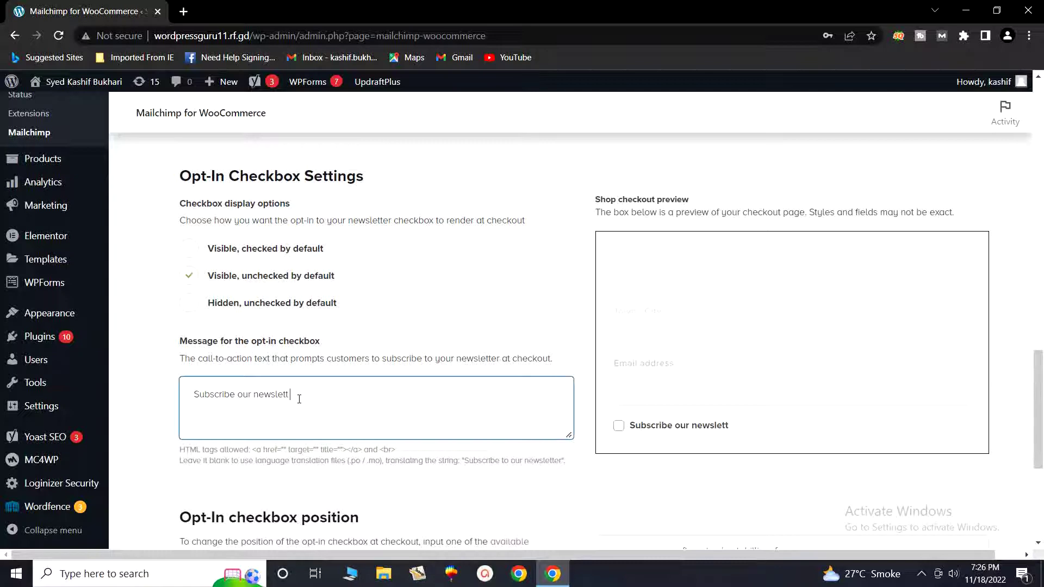
text( and get free E-)
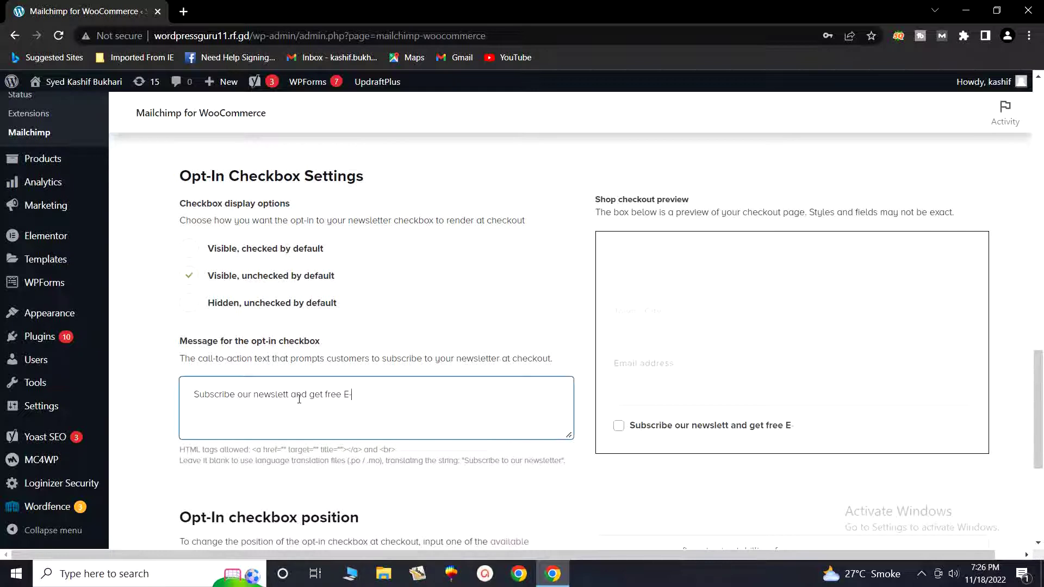
text(Book)
click(197, 403)
drag(291, 395, 236, 395)
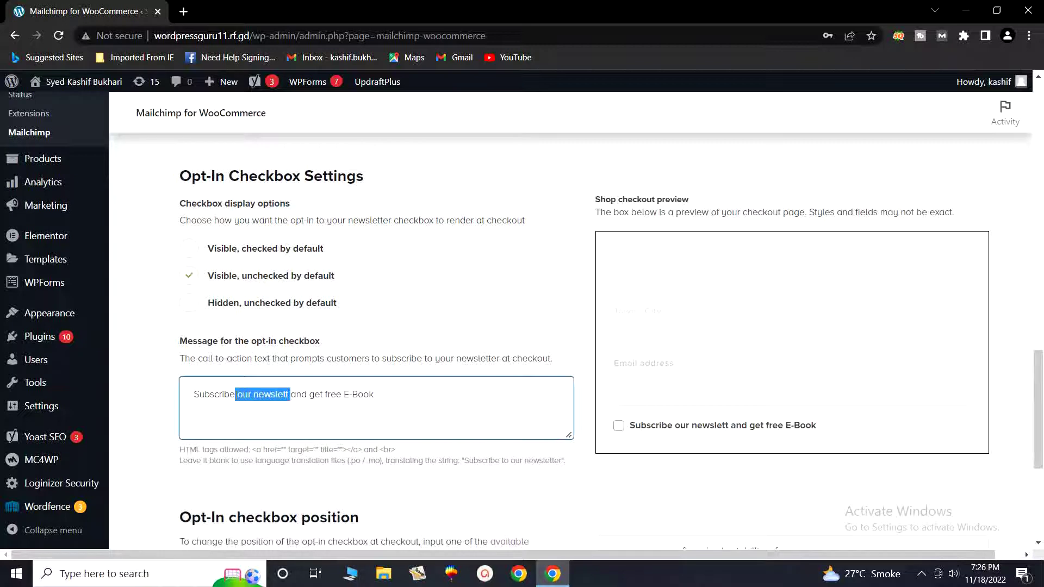
key(BackSpace)
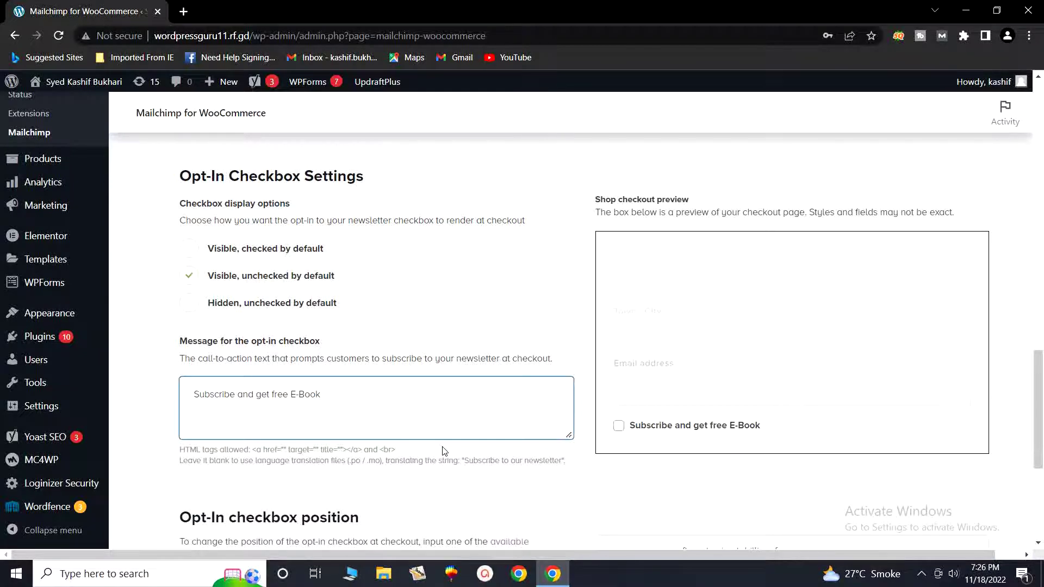
Step: Enter 'Customer' as the tag applied to subscribers after a transaction
scroll(444, 450, down, 3)
scroll(444, 451, down, 1)
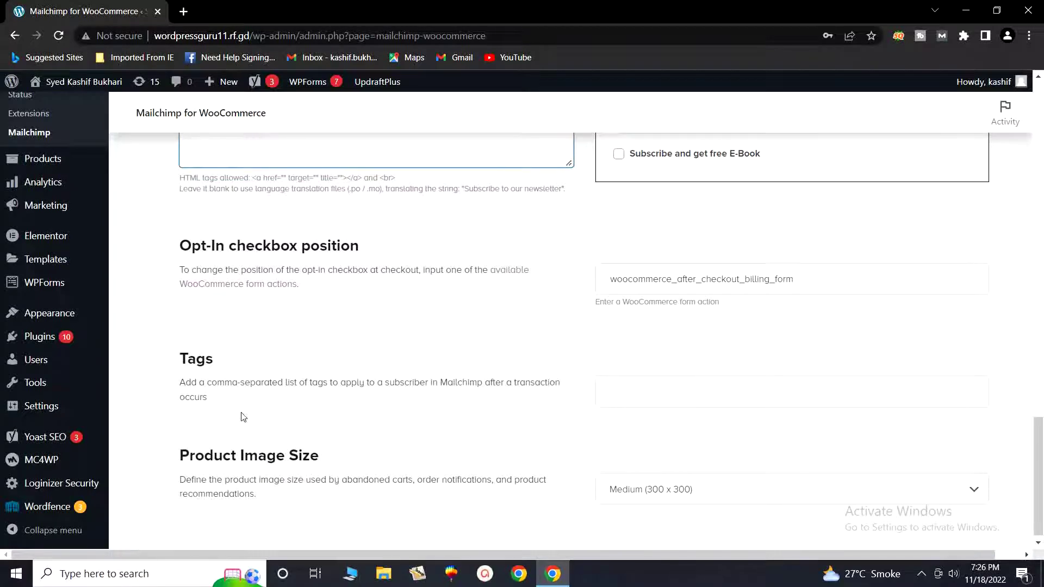
click(657, 397)
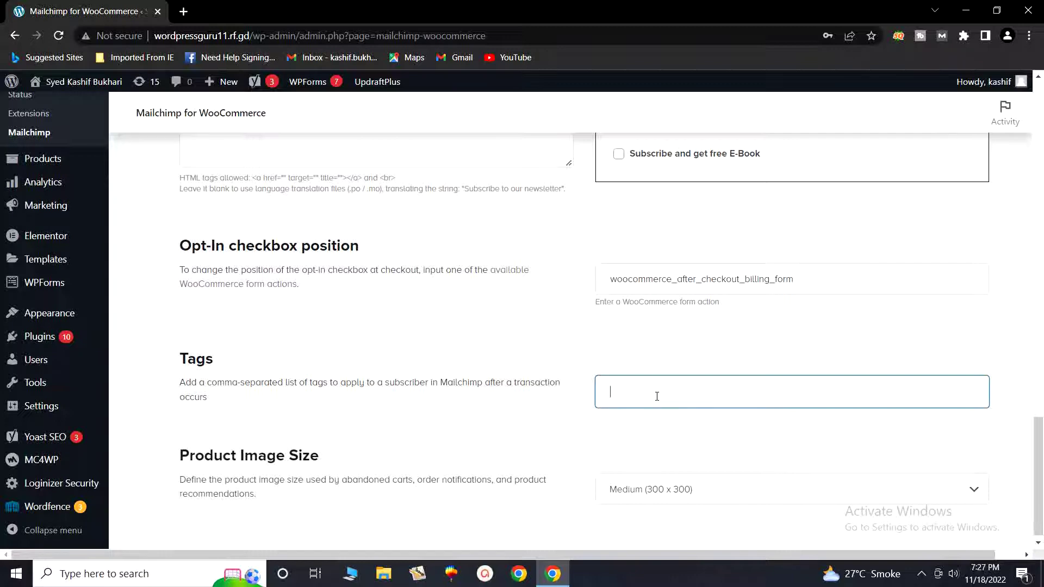
text(Customer)
Step: Start syncing the store with the Al-Syed Corporation audience
scroll(657, 417, down, 1)
scroll(655, 421, up, 8)
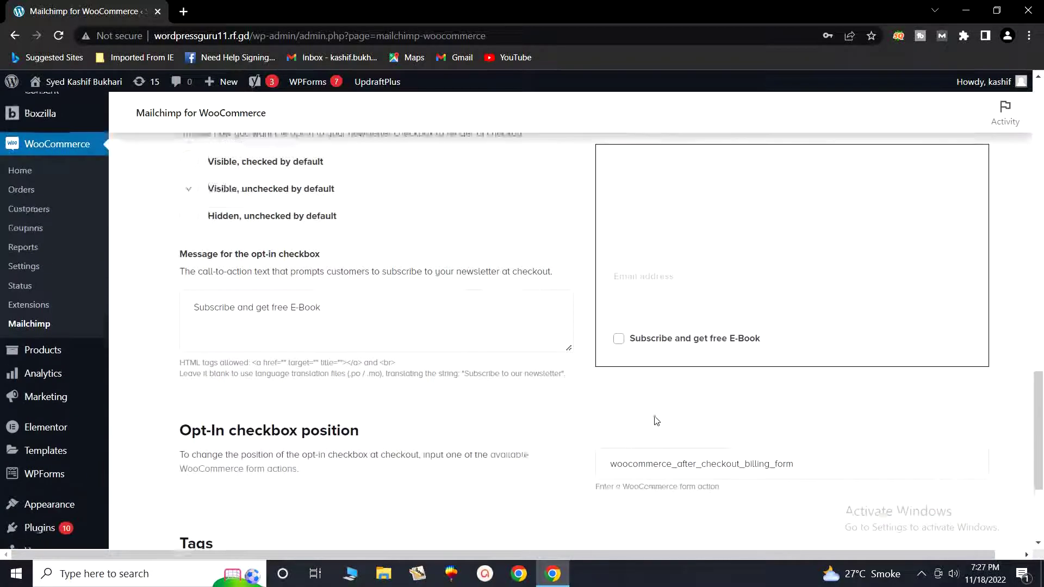
scroll(656, 422, up, 7)
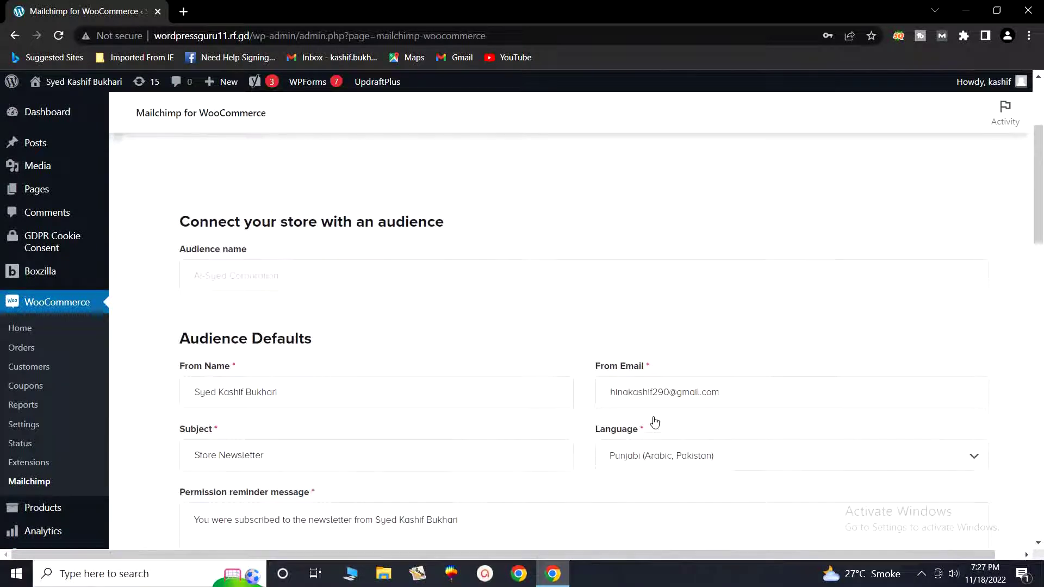
scroll(654, 421, up, 4)
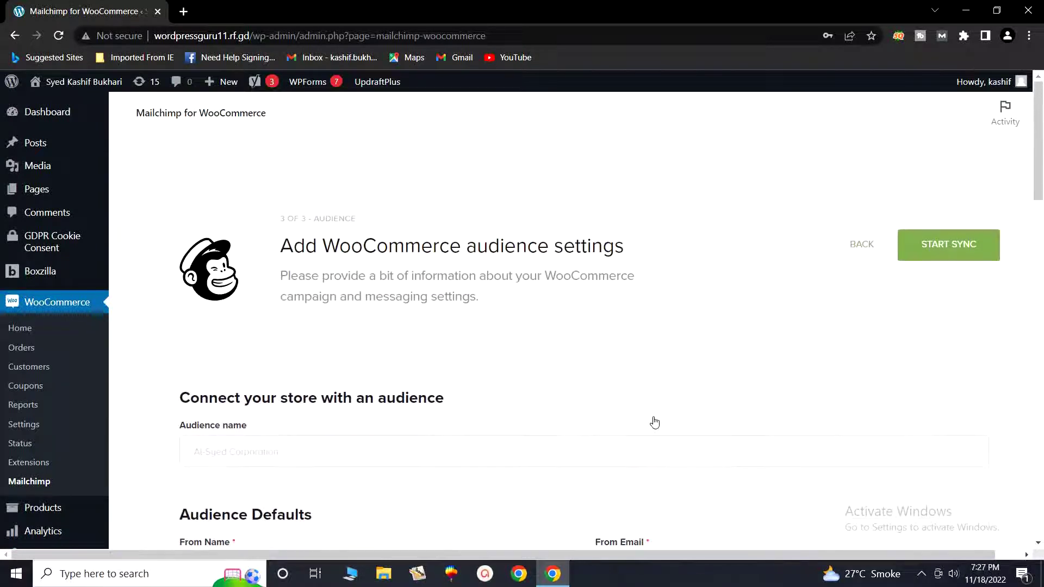
click(944, 256)
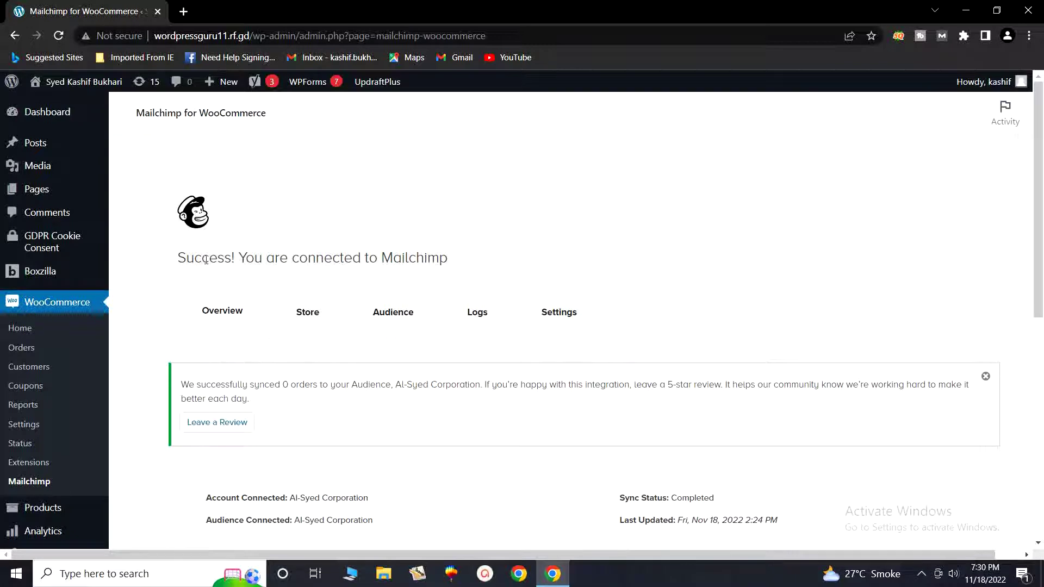
drag(179, 259, 451, 265)
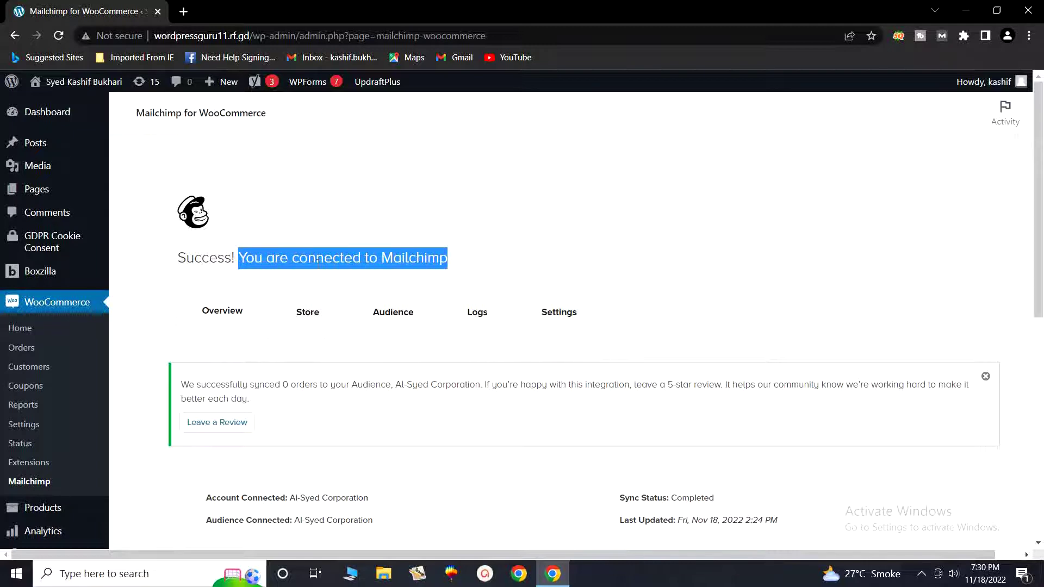